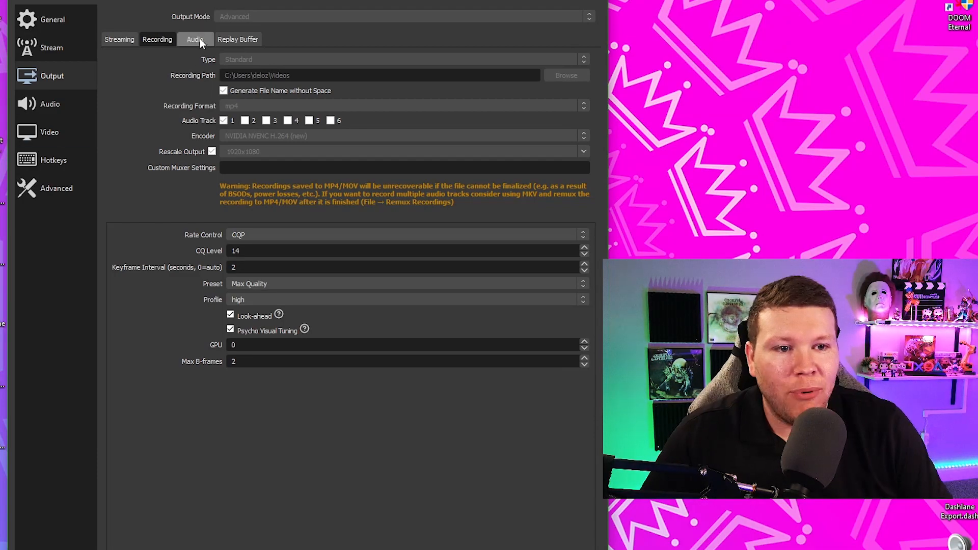
# Review the output audio track bitrates, then the rate control choices in the streaming output settings, keeping CBR
pyautogui.click(201, 39)
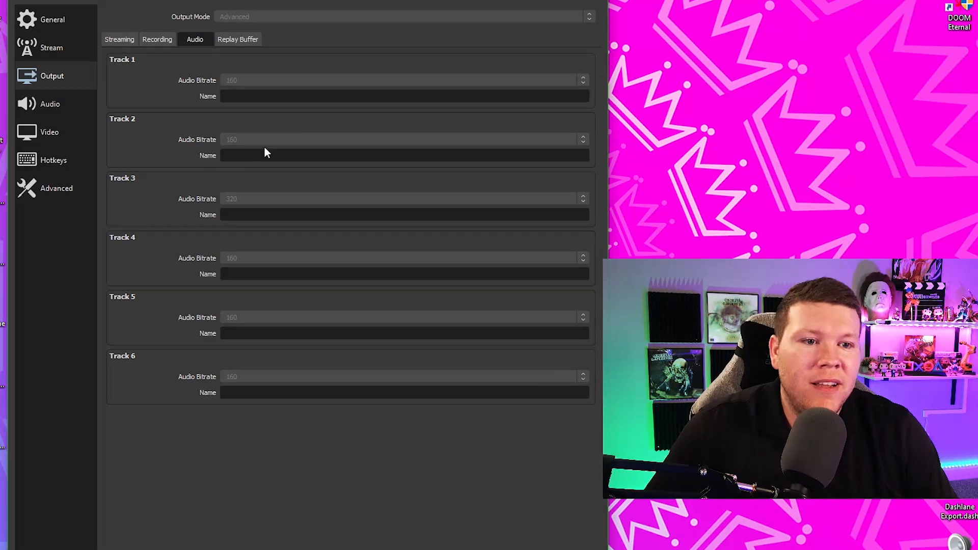
pyautogui.click(129, 39)
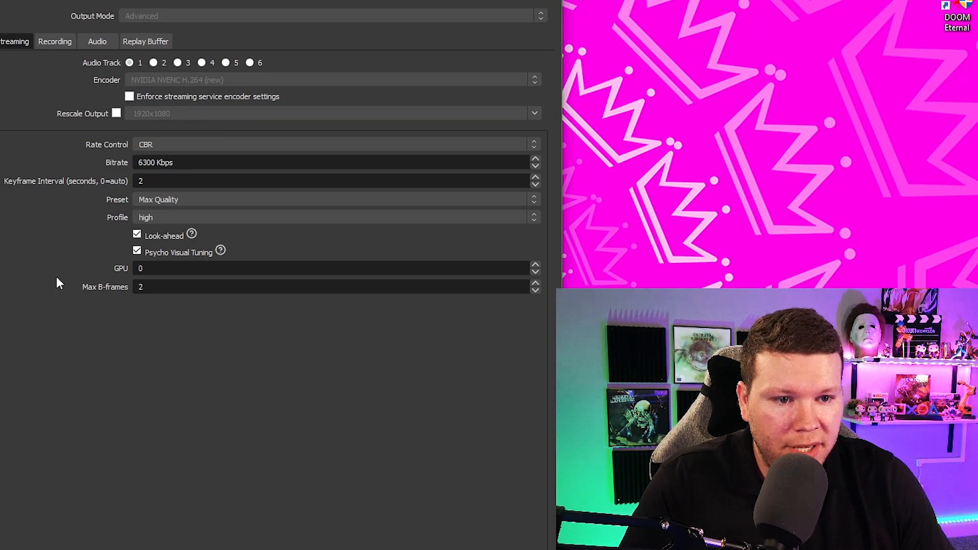
pyautogui.click(229, 147)
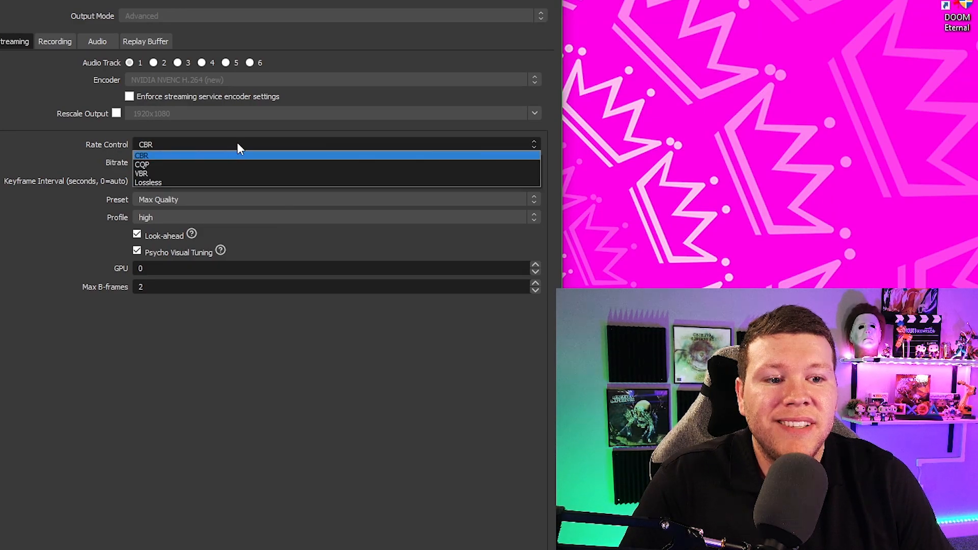
pyautogui.click(238, 144)
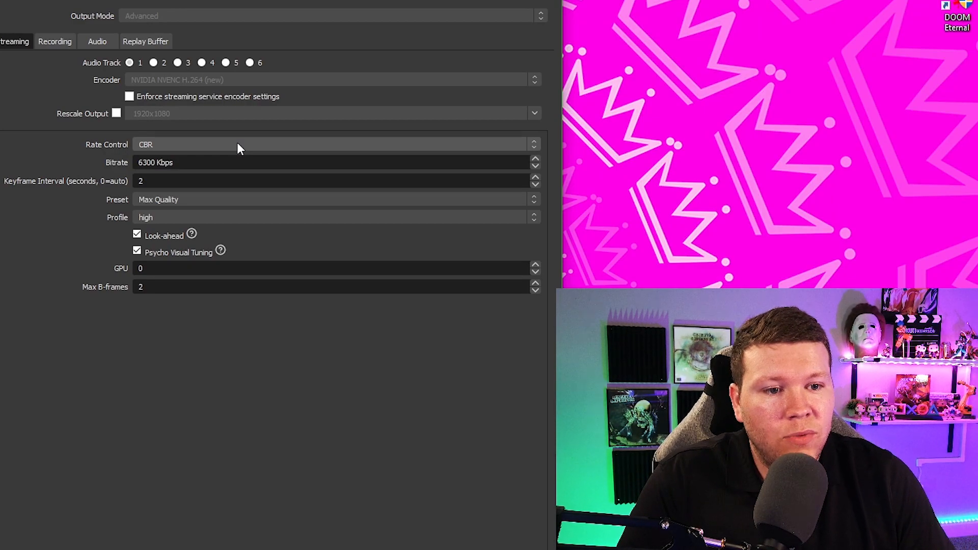
pyautogui.click(237, 144)
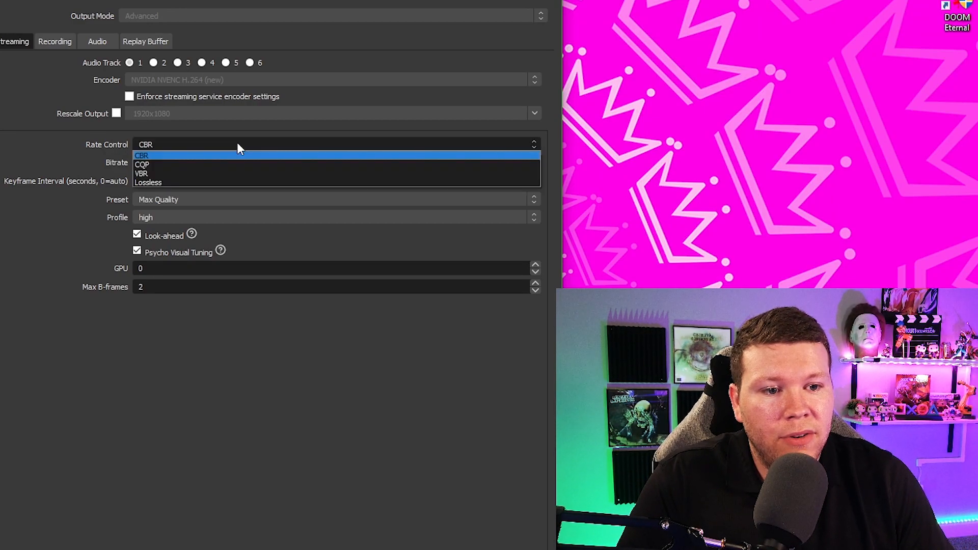
pyautogui.click(206, 143)
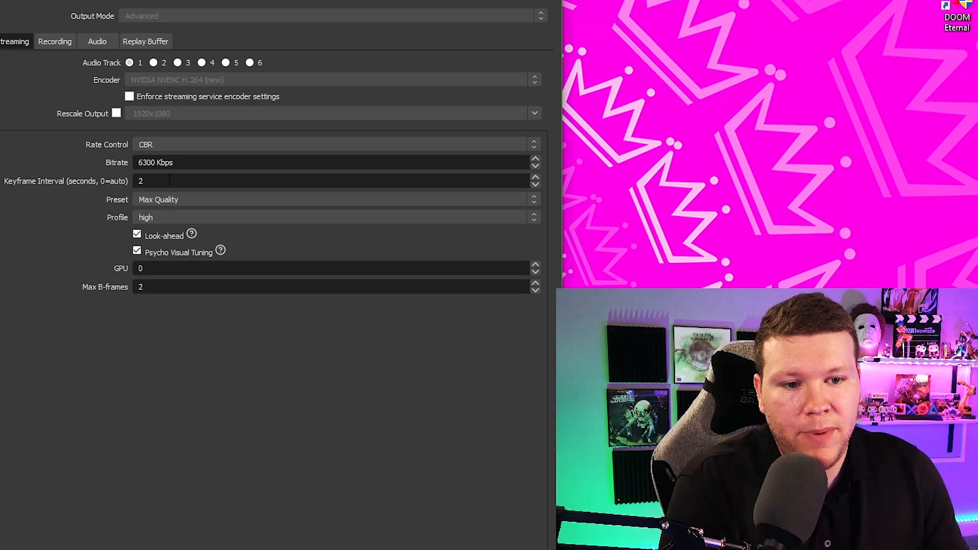
# Keep the streaming keyframe interval at 2 seconds and select the Max Quality encoder preset
pyautogui.click(169, 181)
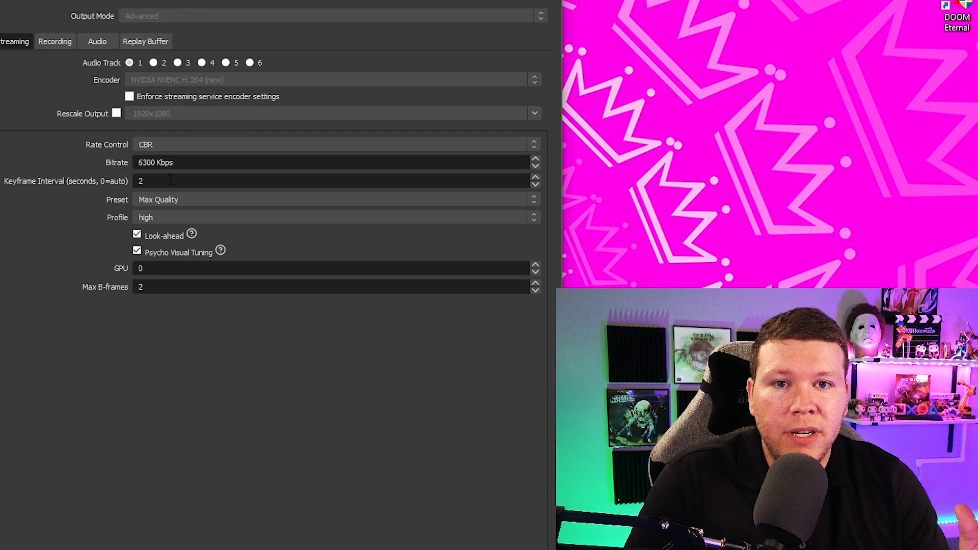
pyautogui.click(216, 199)
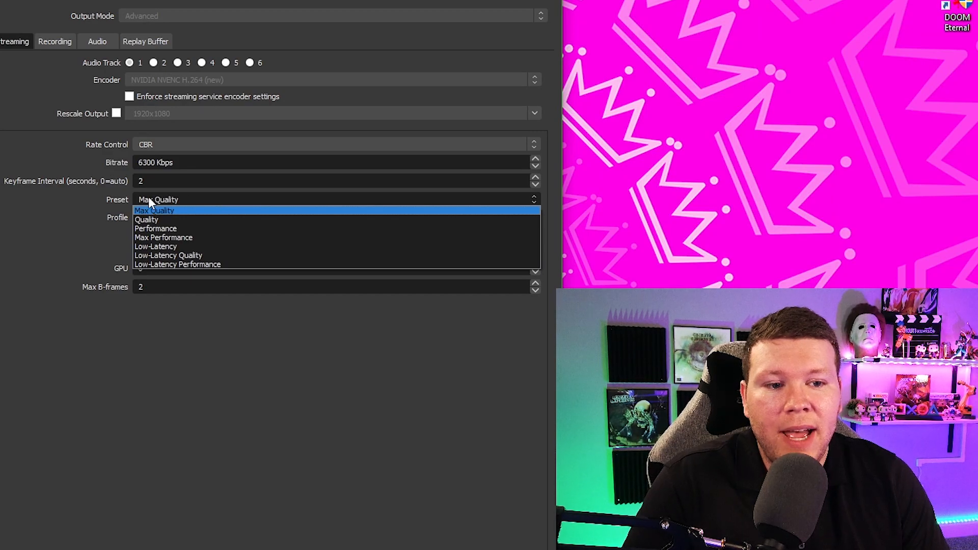
pyautogui.click(170, 211)
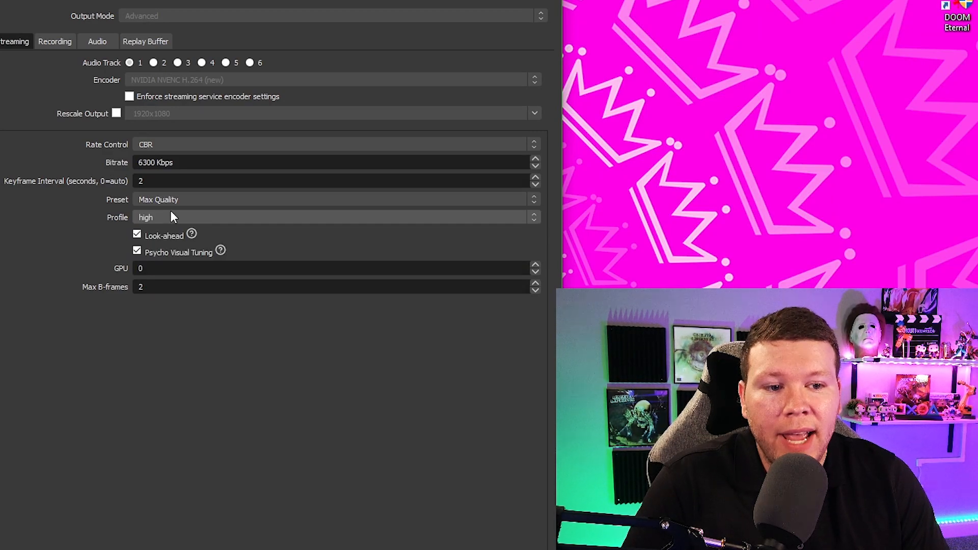
# Try the Quality preset for the streaming encoder, then restore Max Quality
pyautogui.click(198, 199)
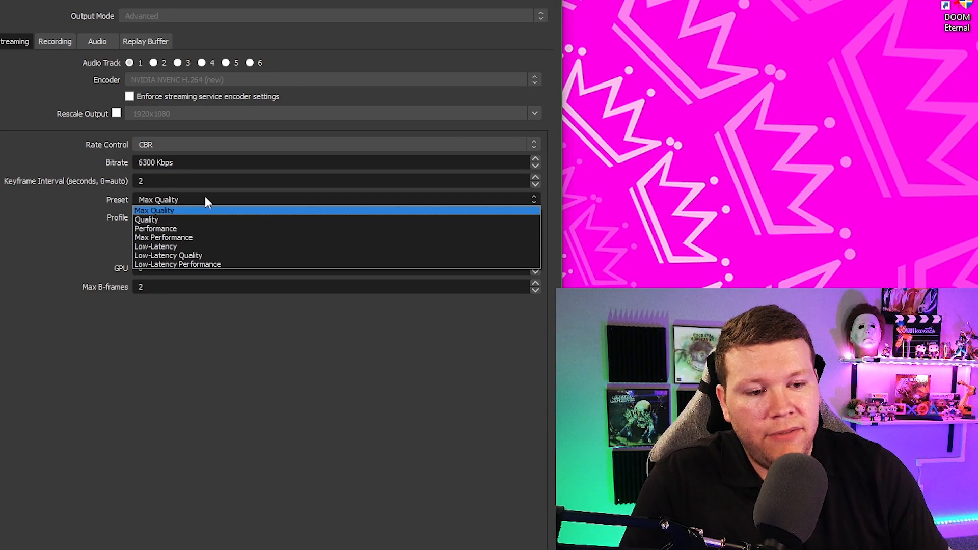
pyautogui.click(166, 220)
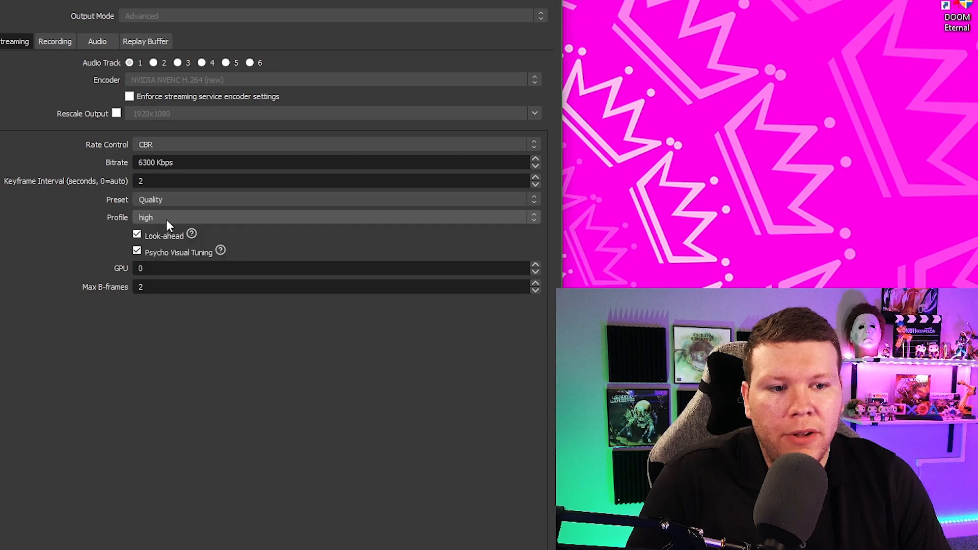
pyautogui.click(185, 201)
pyautogui.click(171, 209)
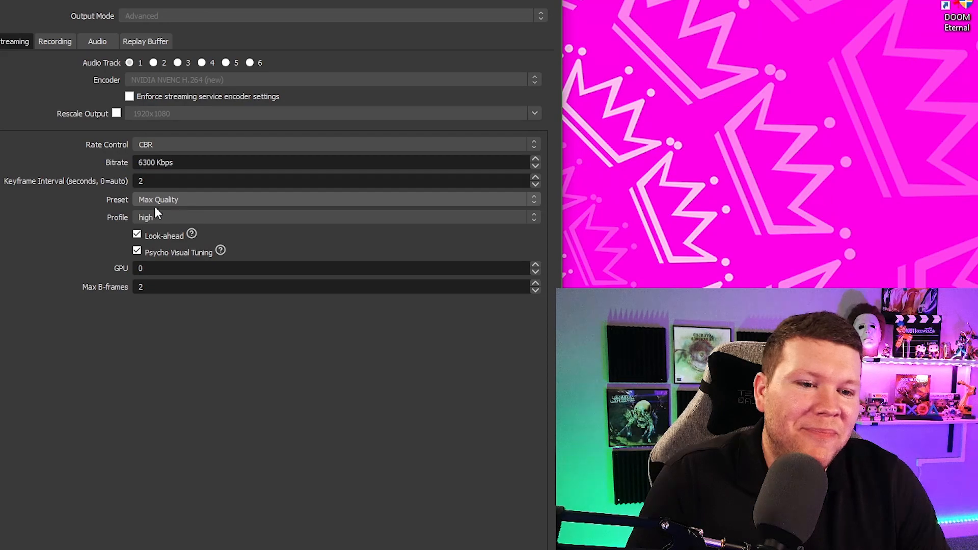
# Examine the profile options for the streaming encoder, leaving the profile on high
pyautogui.click(198, 223)
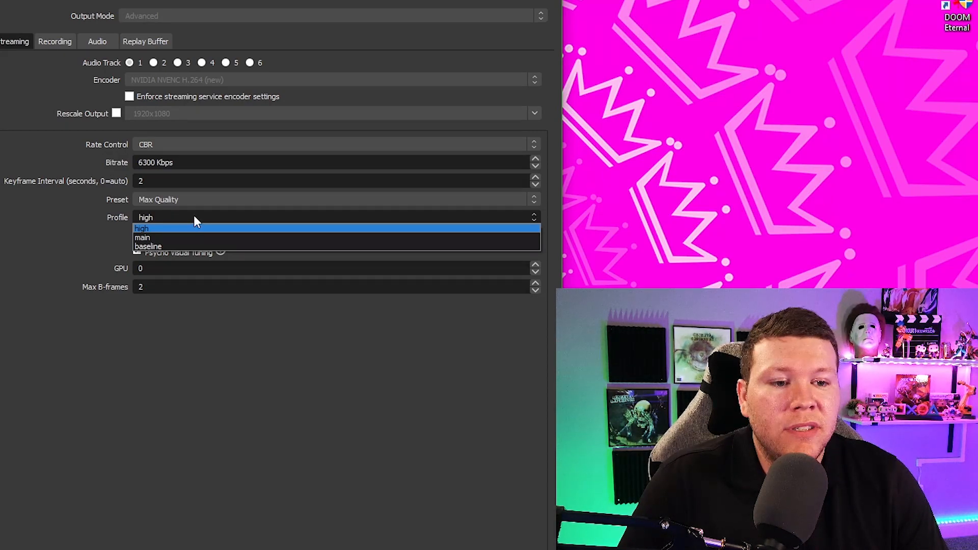
pyautogui.click(194, 217)
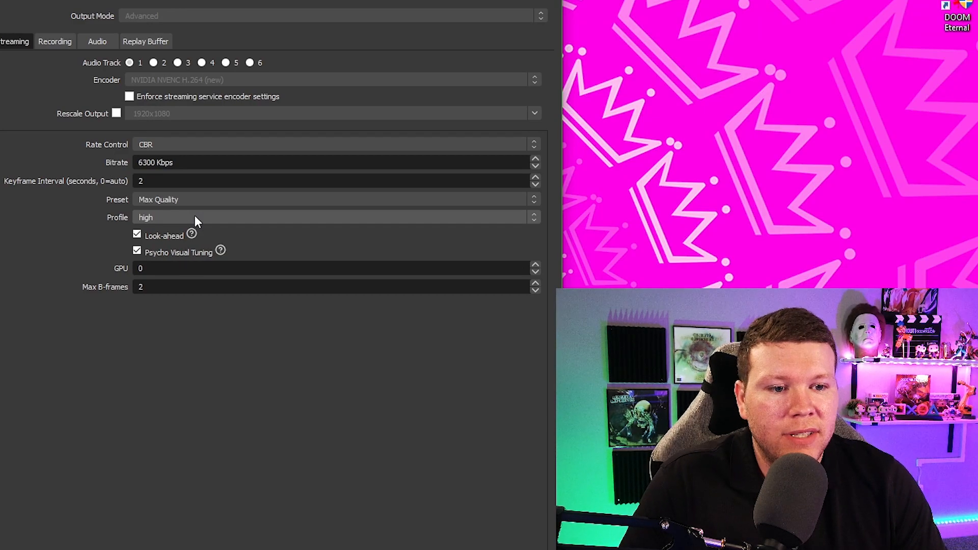
pyautogui.click(217, 220)
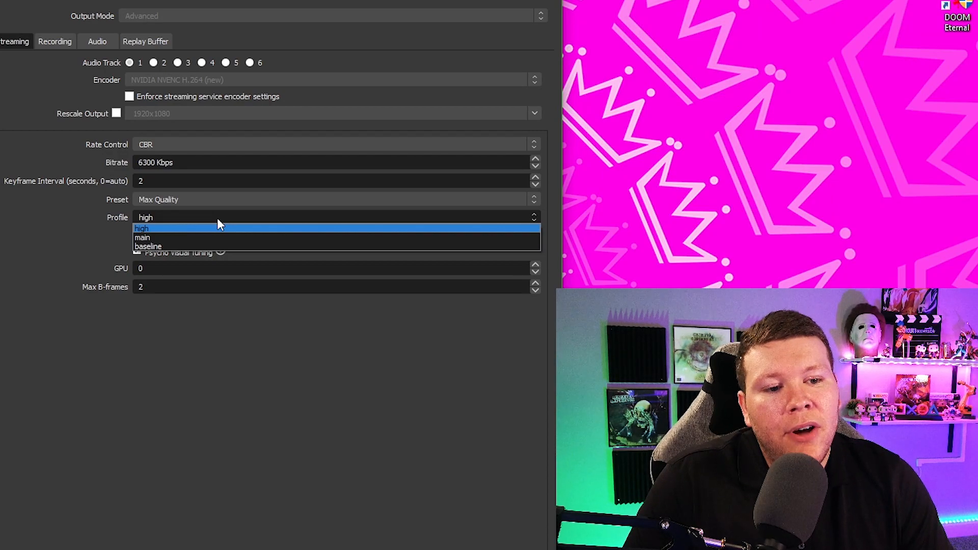
pyautogui.click(217, 220)
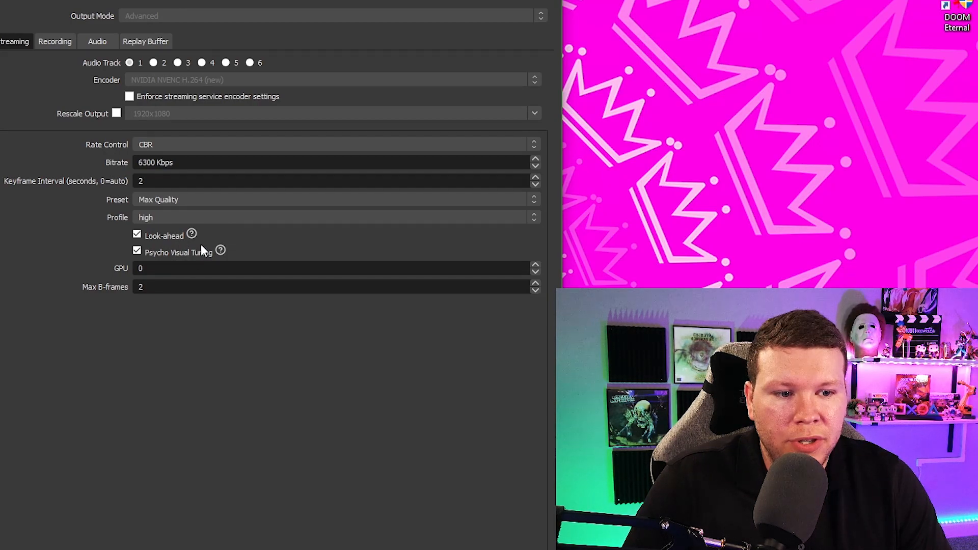
# Examine the Look-ahead and Psycho Visual Tuning help of the streaming encoder and check its GPU setting
pyautogui.moveTo(194, 237)
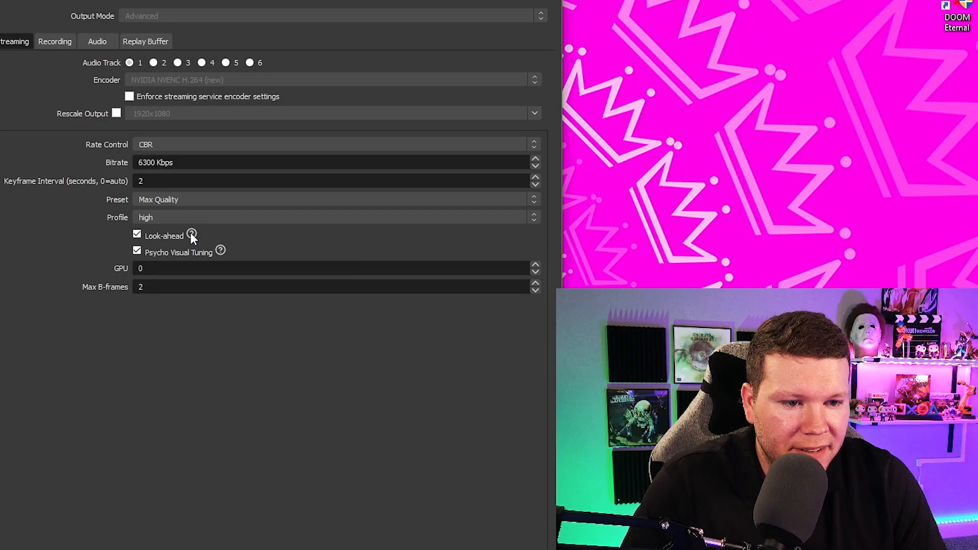
pyautogui.moveTo(191, 235)
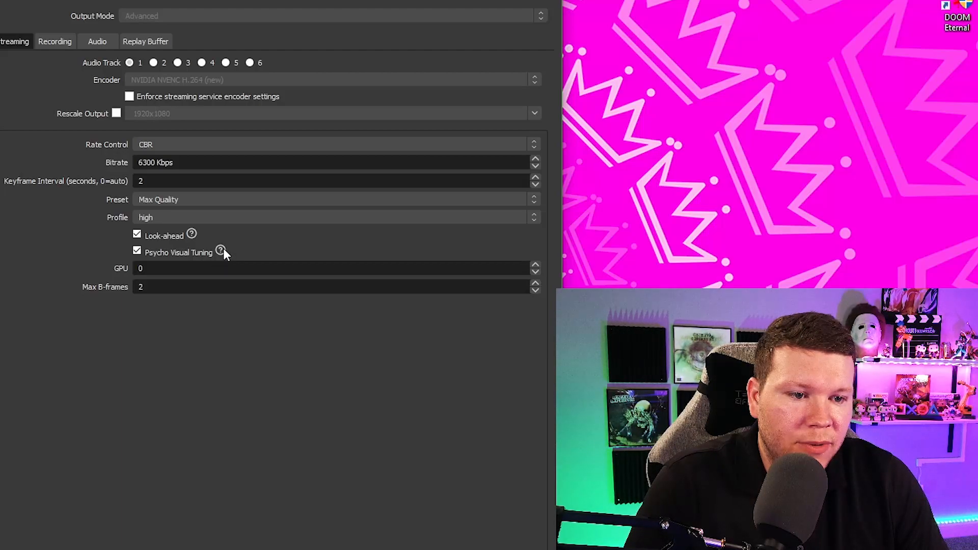
pyautogui.moveTo(223, 249)
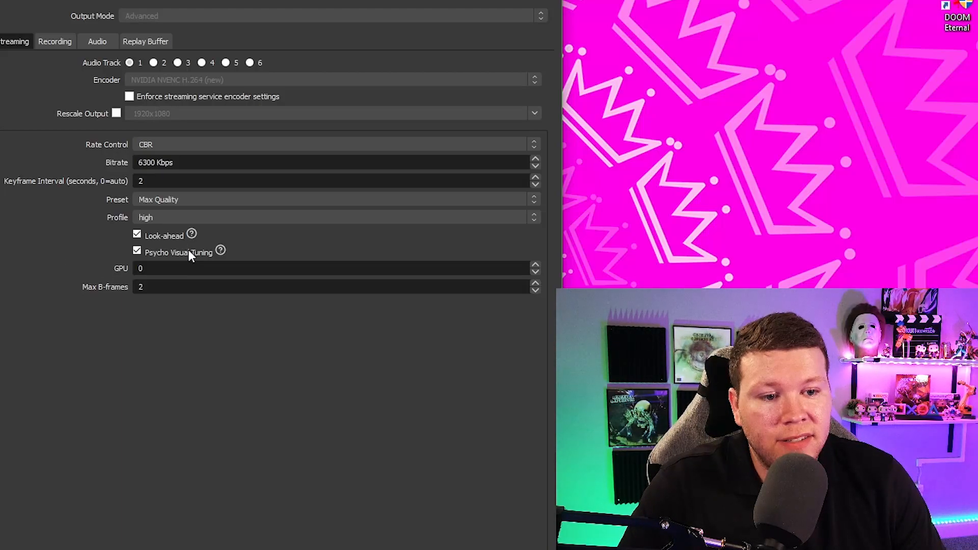
pyautogui.moveTo(188, 248)
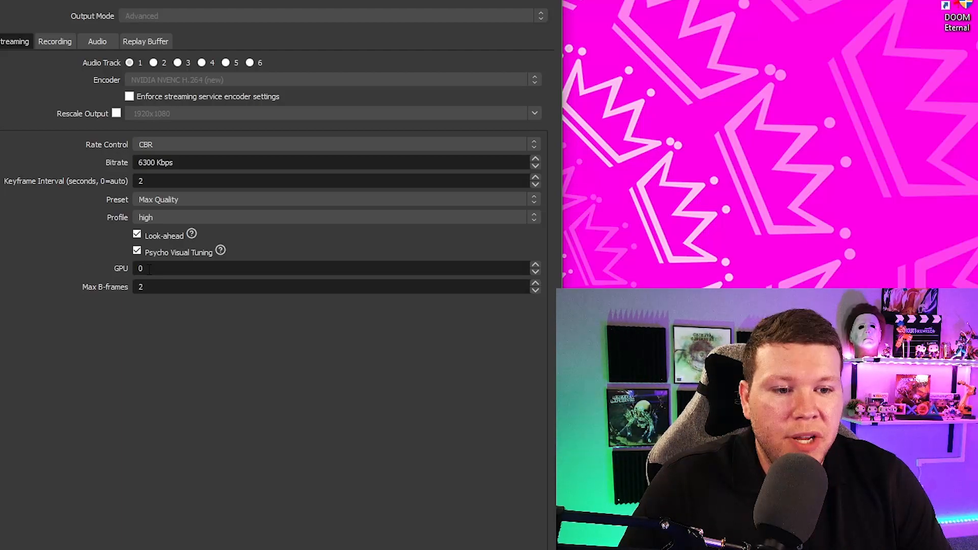
pyautogui.click(535, 265)
pyautogui.click(536, 265)
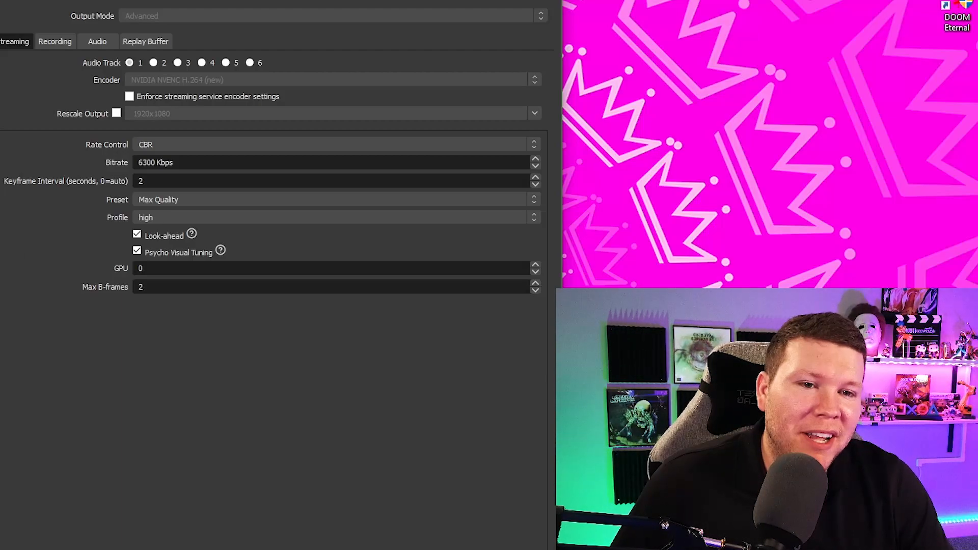
# Review the replay buffer's time and memory limits and return to the recording output settings
pyautogui.click(66, 39)
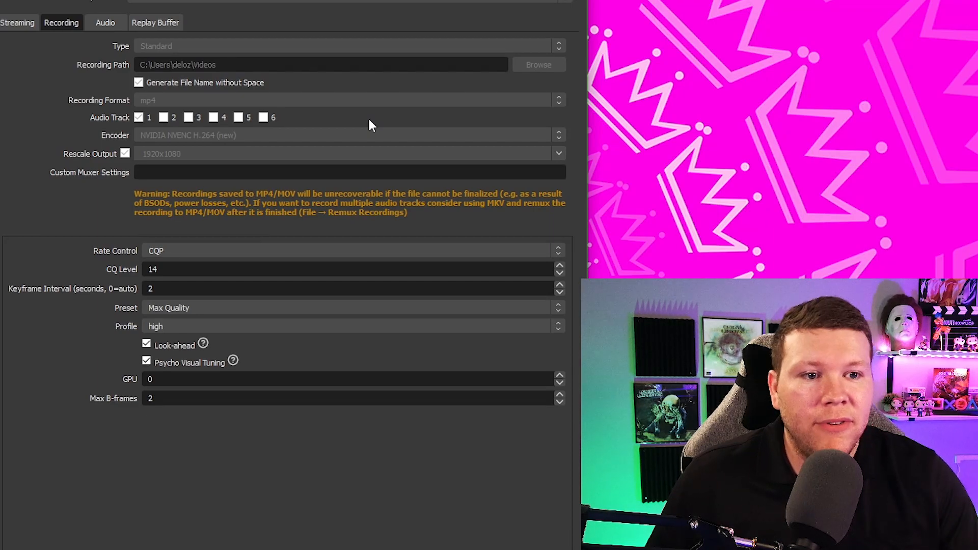
pyautogui.click(168, 25)
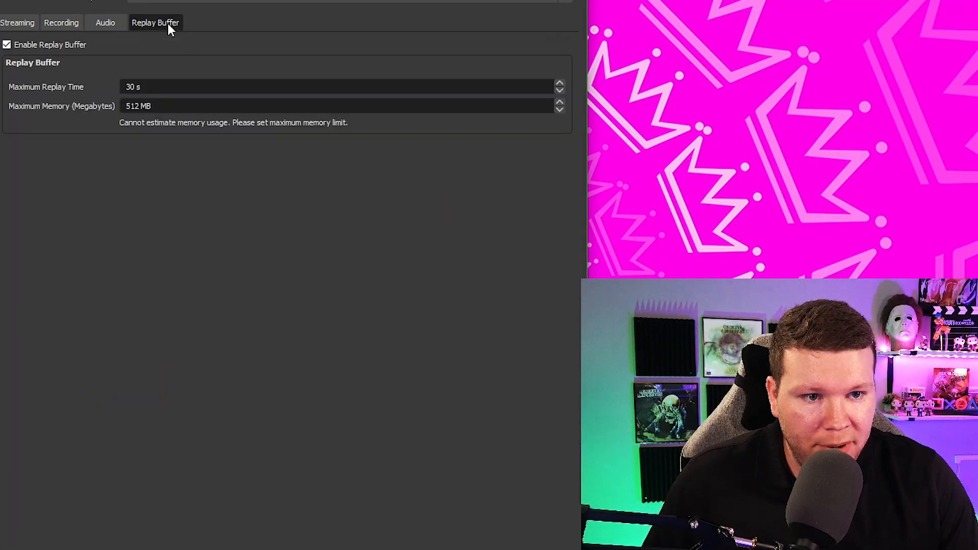
pyautogui.click(76, 25)
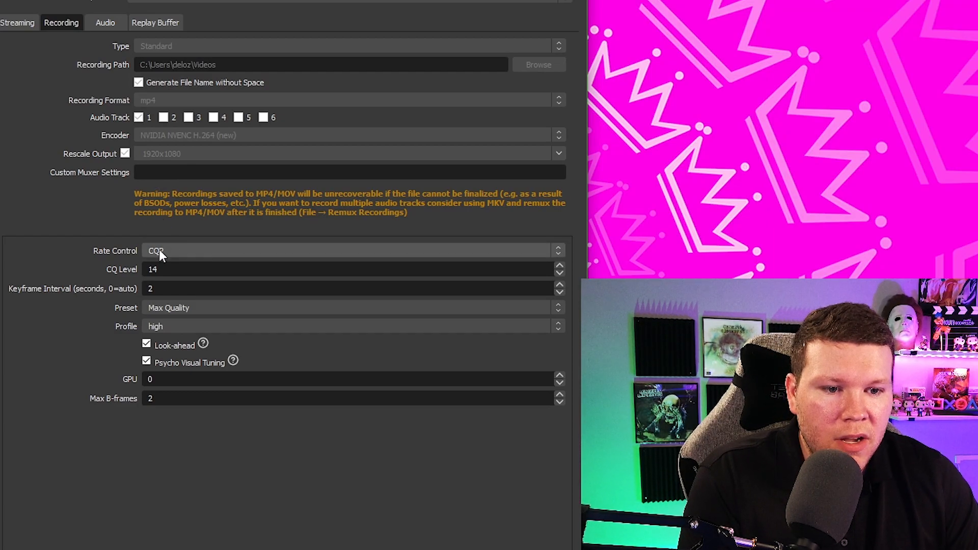
# Examine the recording encoder's rate control, preset and profile options, keeping CQP, Max Quality and high
pyautogui.click(175, 252)
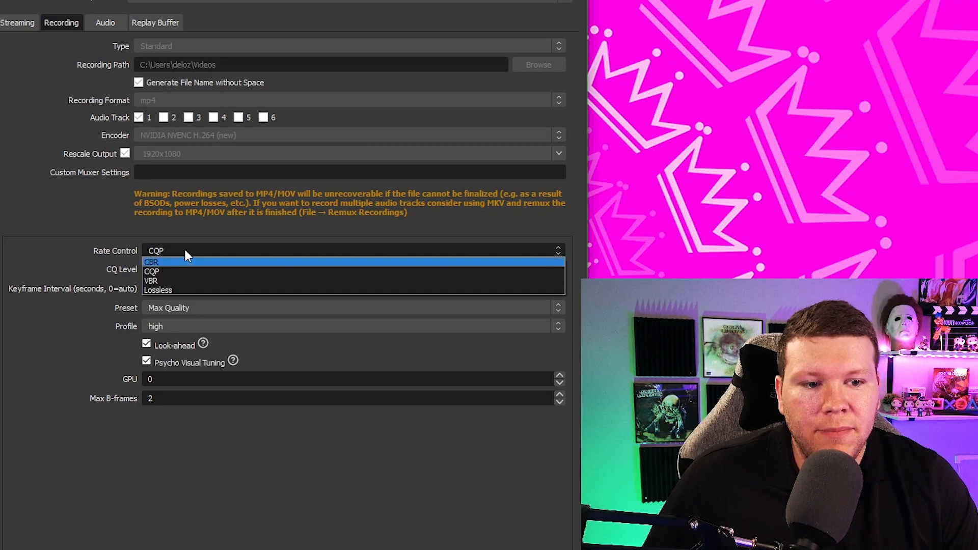
pyautogui.click(185, 250)
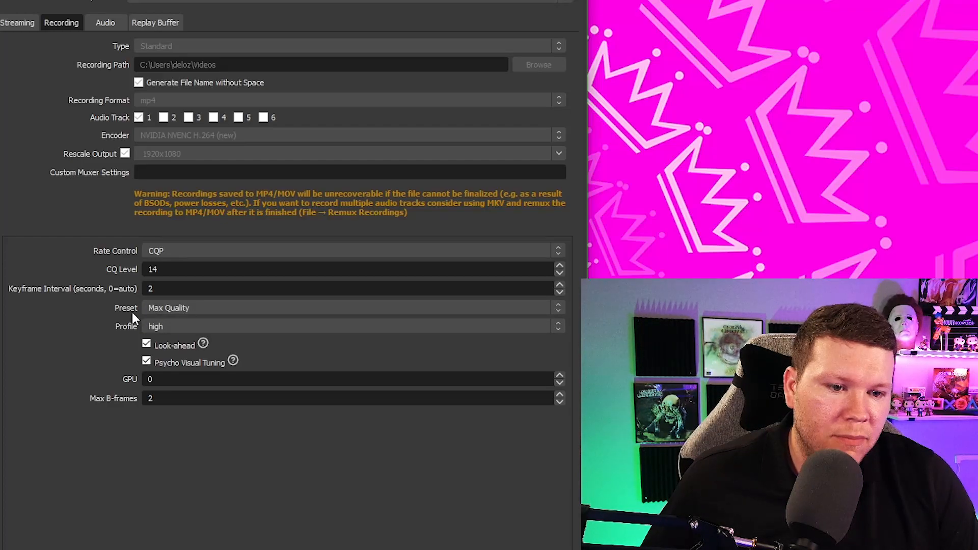
pyautogui.click(213, 305)
pyautogui.click(216, 309)
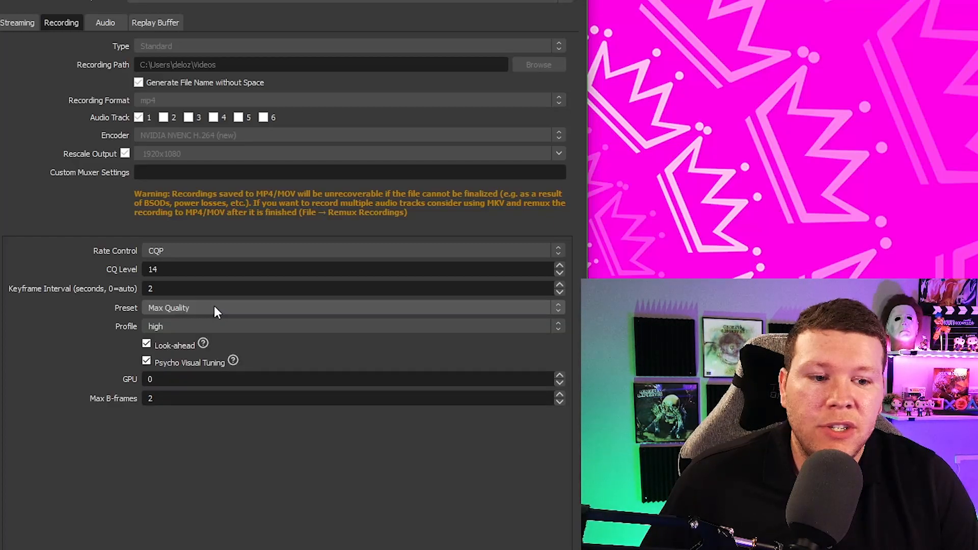
pyautogui.click(179, 324)
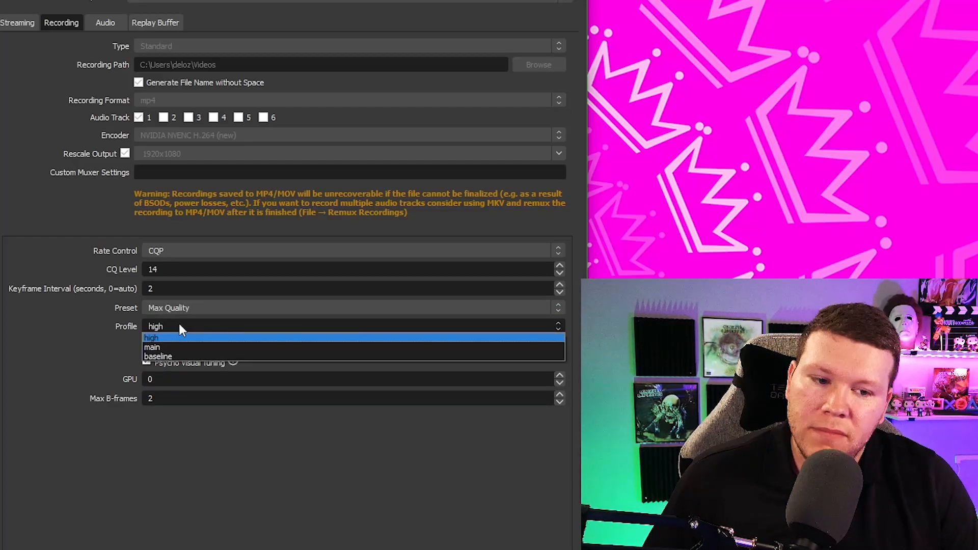
pyautogui.click(179, 323)
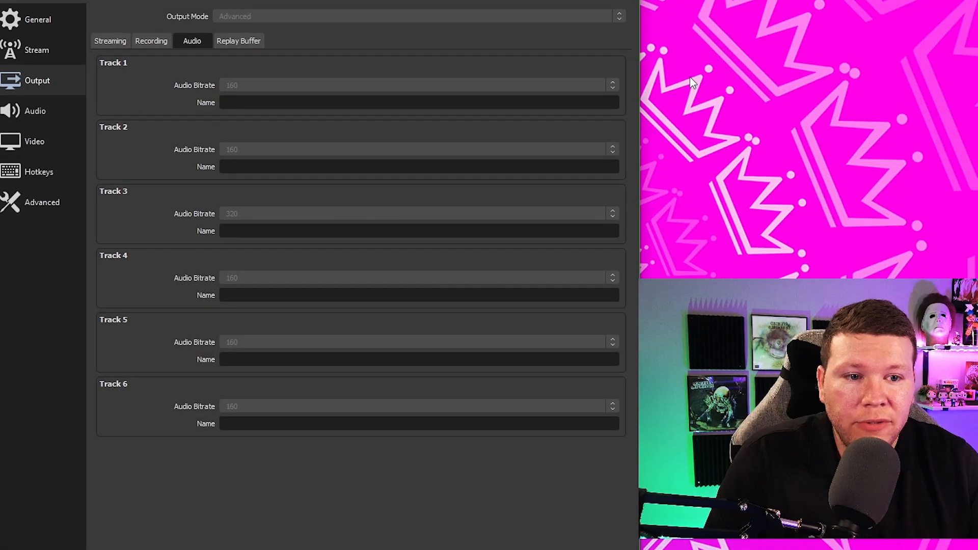
# Review the general audio settings, including sample rate and desktop and microphone devices, and return to the output settings
pyautogui.click(45, 113)
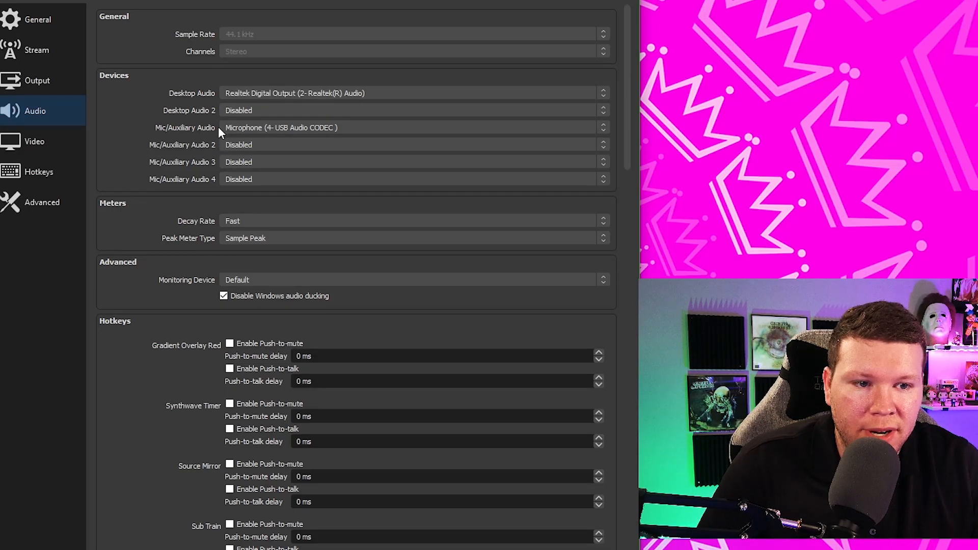
pyautogui.click(68, 88)
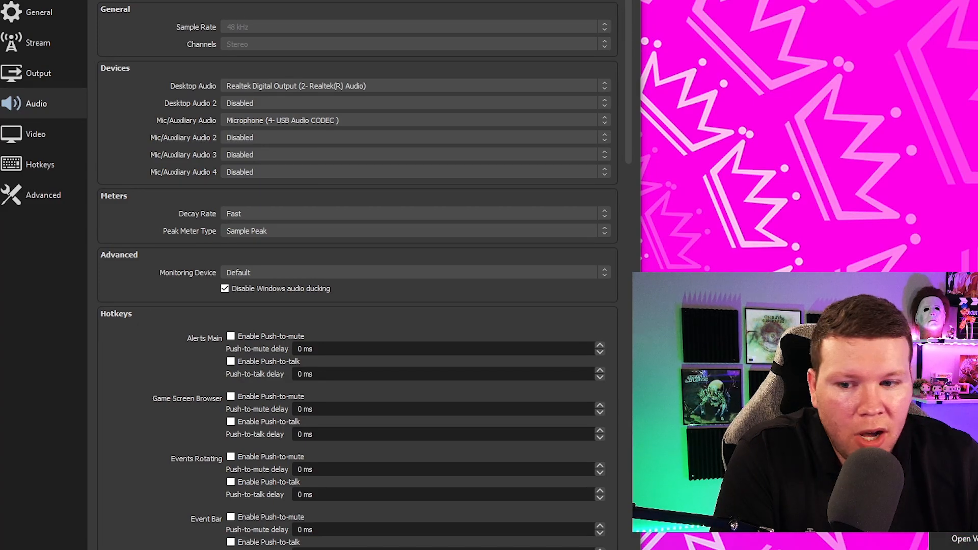
# Switch to the Windows sound settings and open the additional device properties of the Realtek Digital Output
pyautogui.click(966, 521)
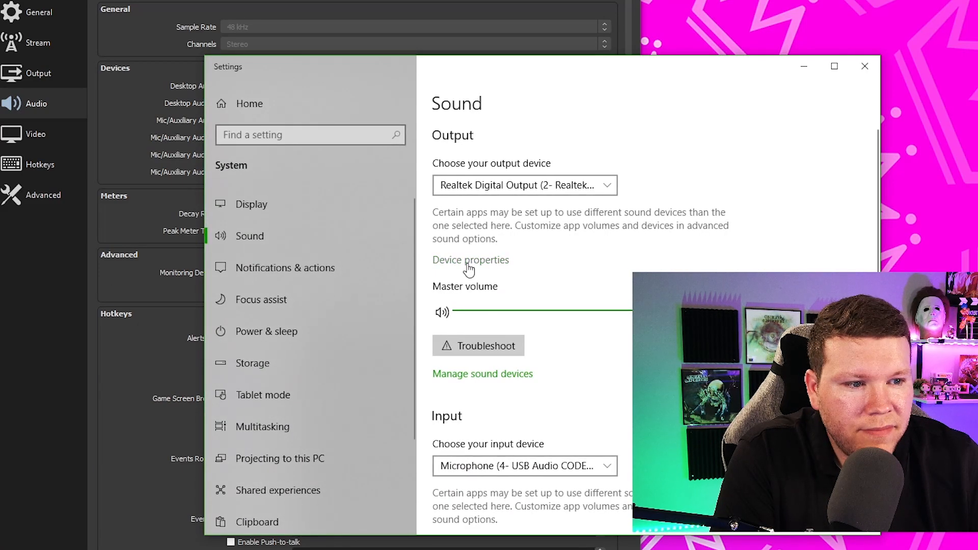
pyautogui.click(466, 264)
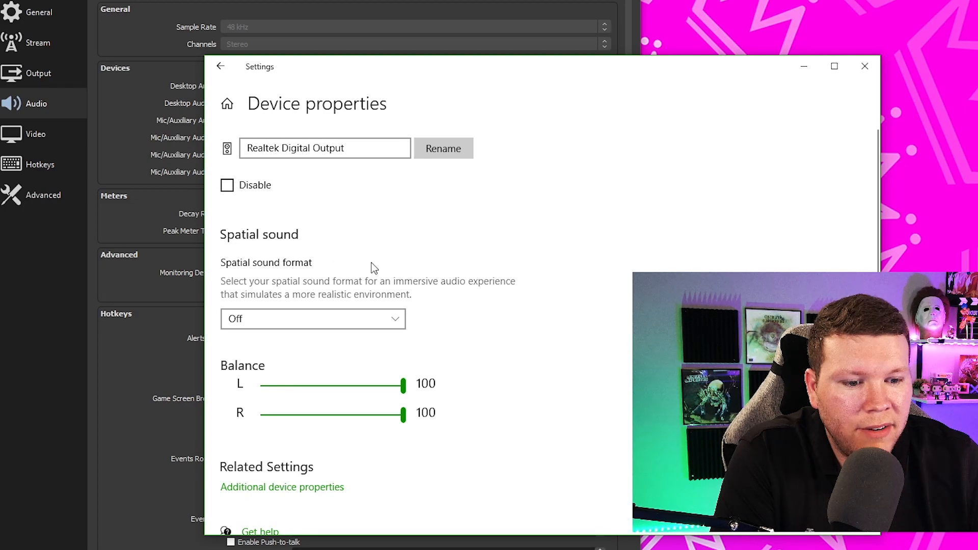
pyautogui.scroll(-2, 374, 268)
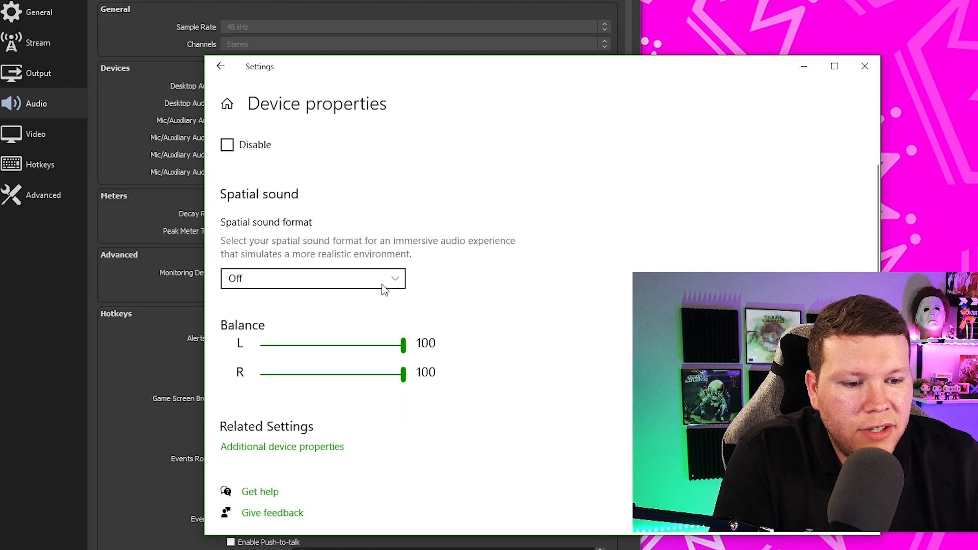
pyautogui.click(282, 446)
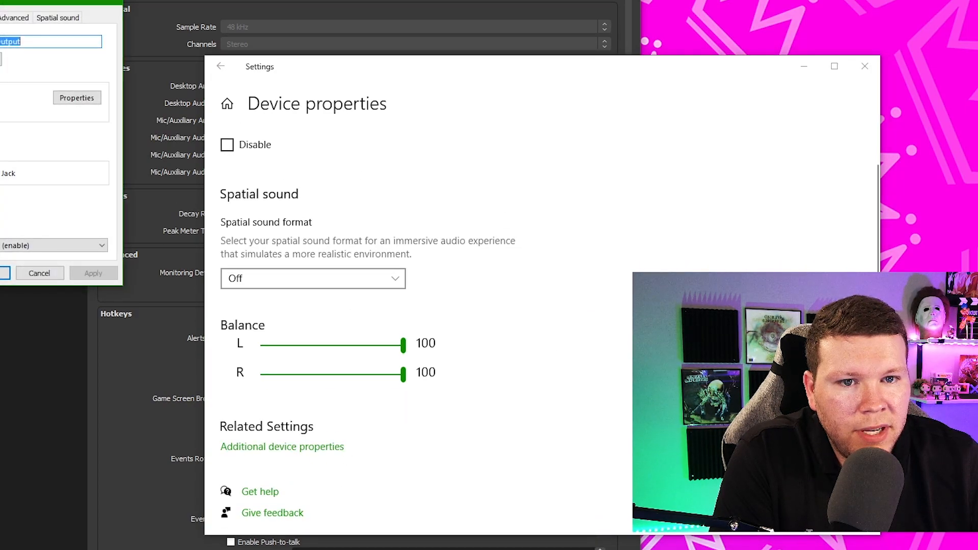
pyautogui.moveTo(3, 1); pyautogui.dragTo(359, 77)
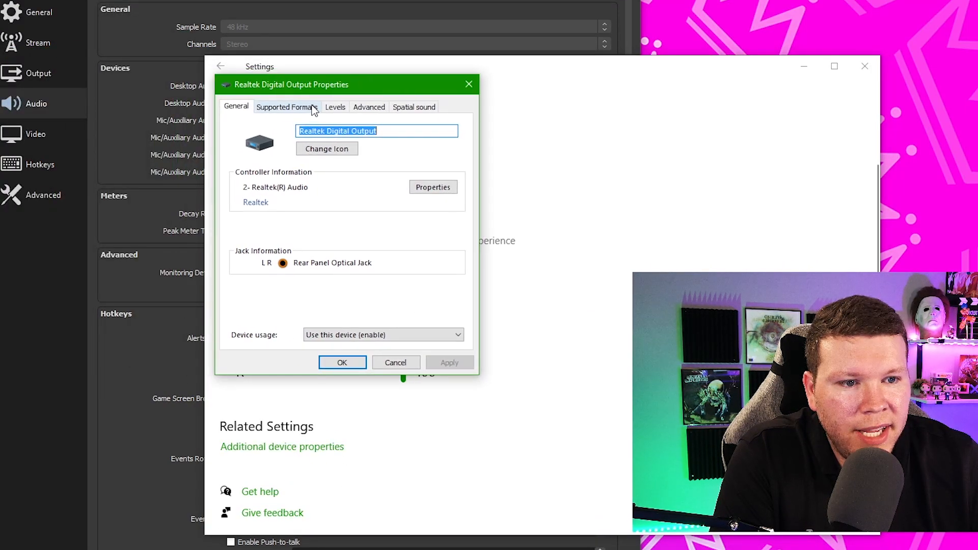
# Check the output device's supported sample rates and default format, and close its properties and the Windows sound settings
pyautogui.click(304, 108)
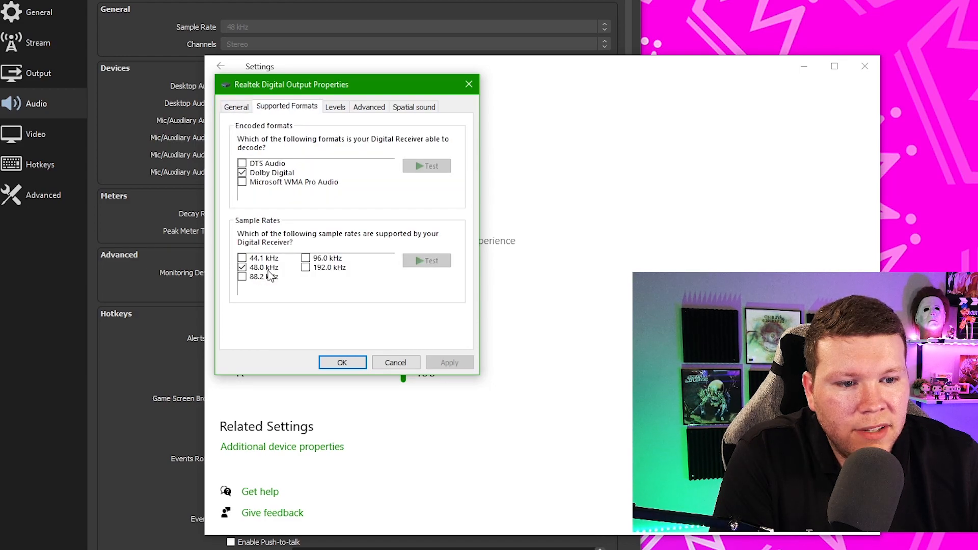
pyautogui.click(363, 108)
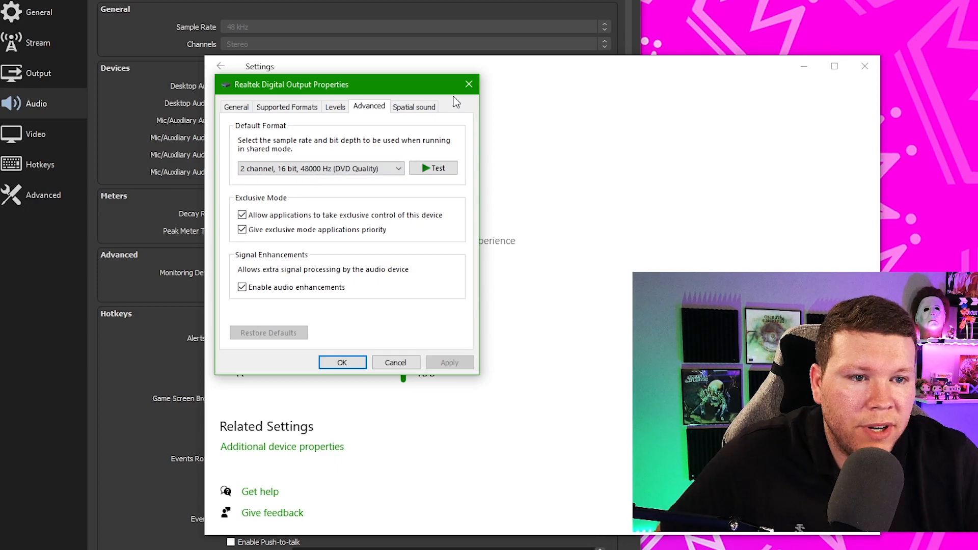
pyautogui.click(468, 84)
pyautogui.click(865, 66)
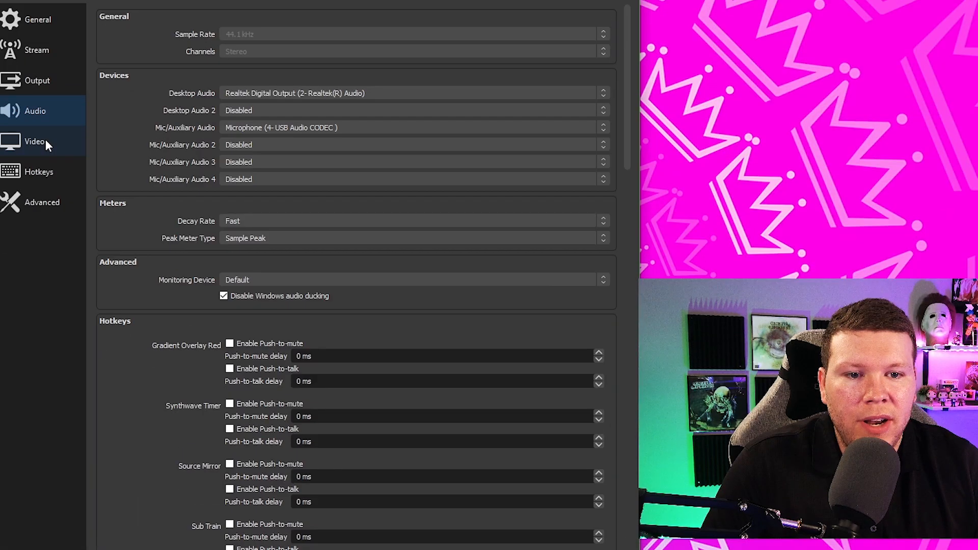
# Review the video settings and the advanced process priority options, keeping the priority at High
pyautogui.click(45, 142)
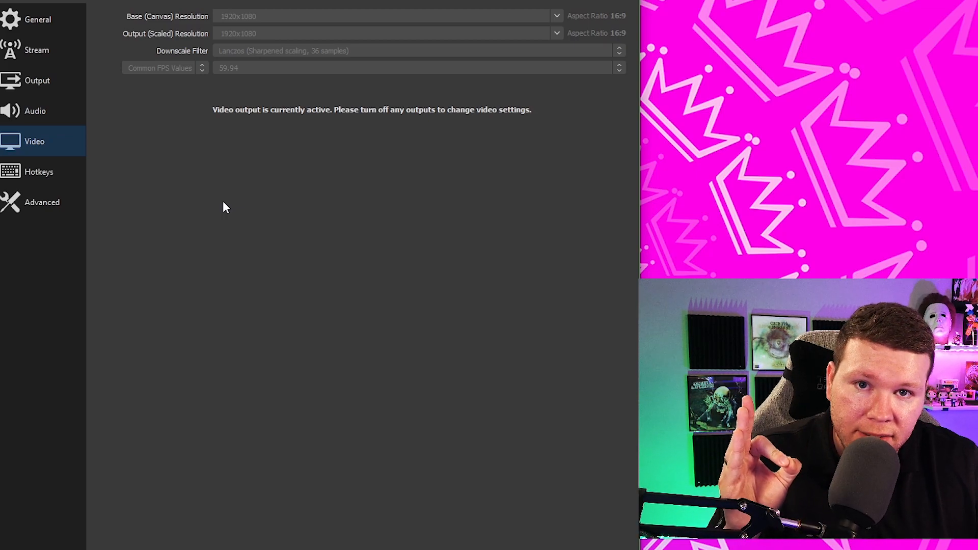
pyautogui.click(73, 201)
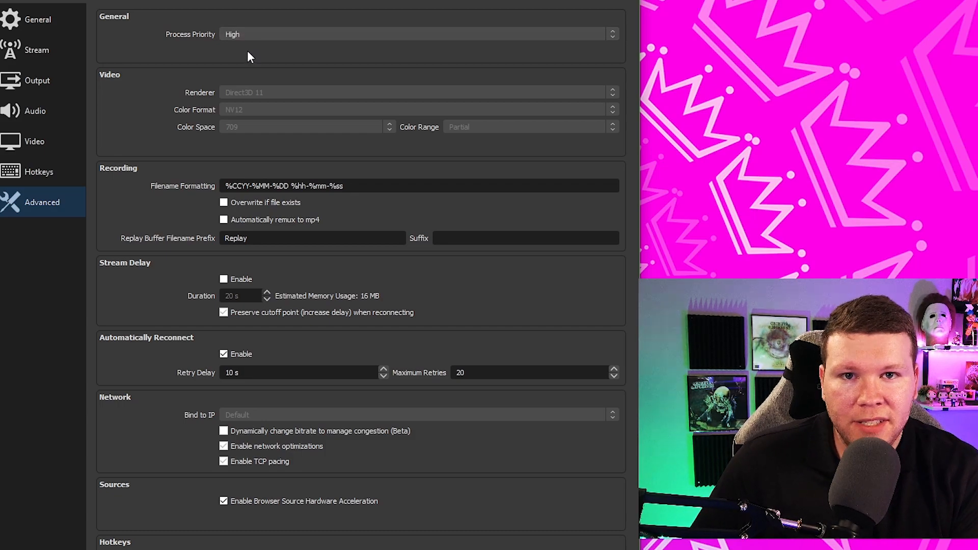
pyautogui.click(305, 30)
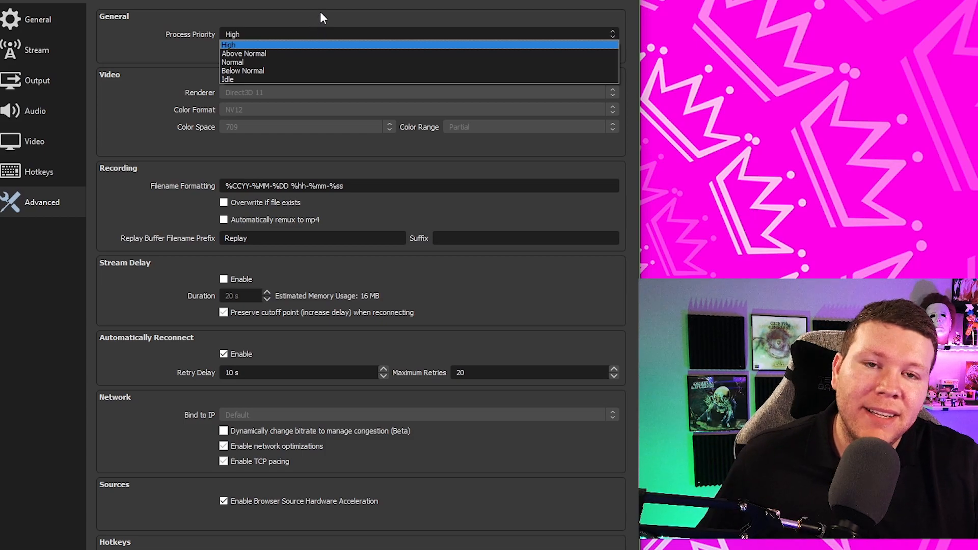
pyautogui.click(320, 13)
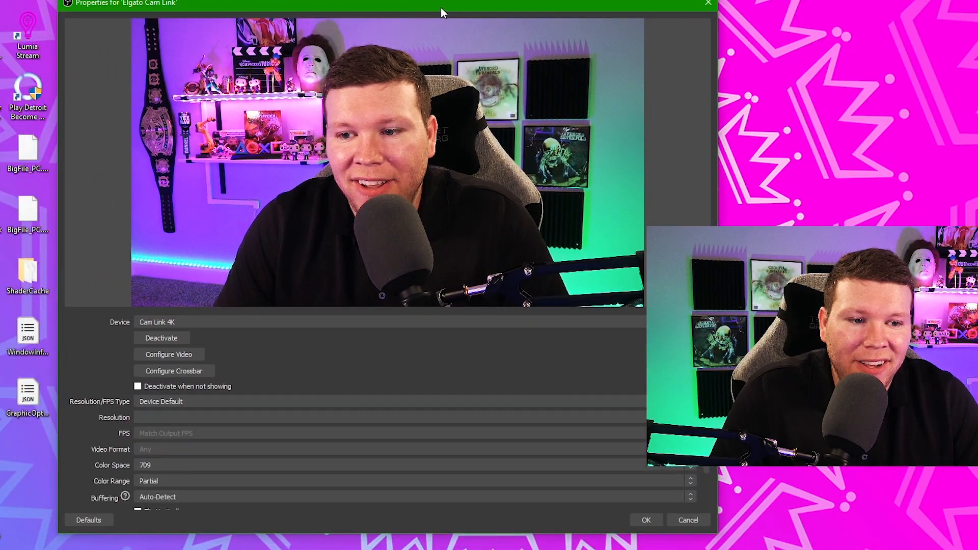
# Review the Elgato Cam Link source's color space and color range, keeping 709 and Partial, and close its properties
pyautogui.moveTo(440, 7); pyautogui.dragTo(377, 3)
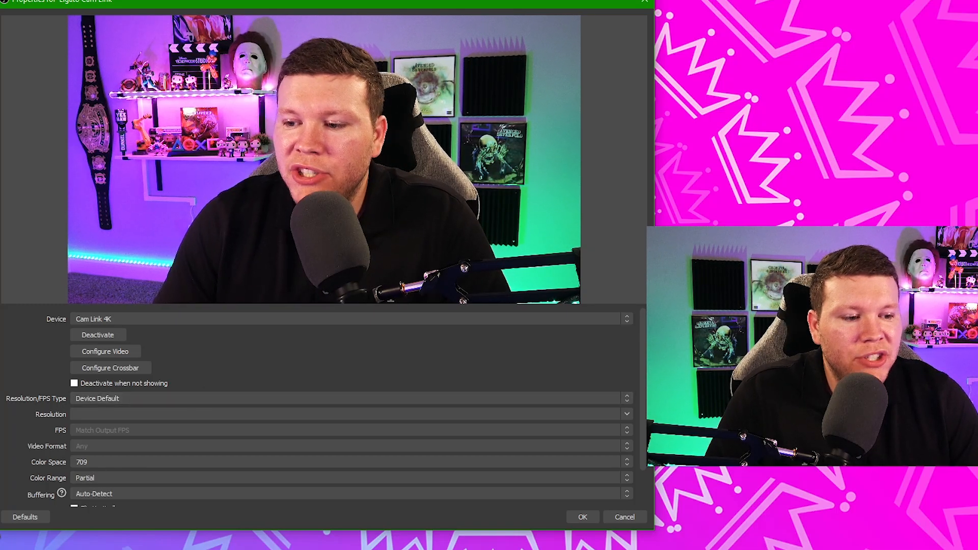
pyautogui.scroll(-3, 97, 420)
pyautogui.click(99, 422)
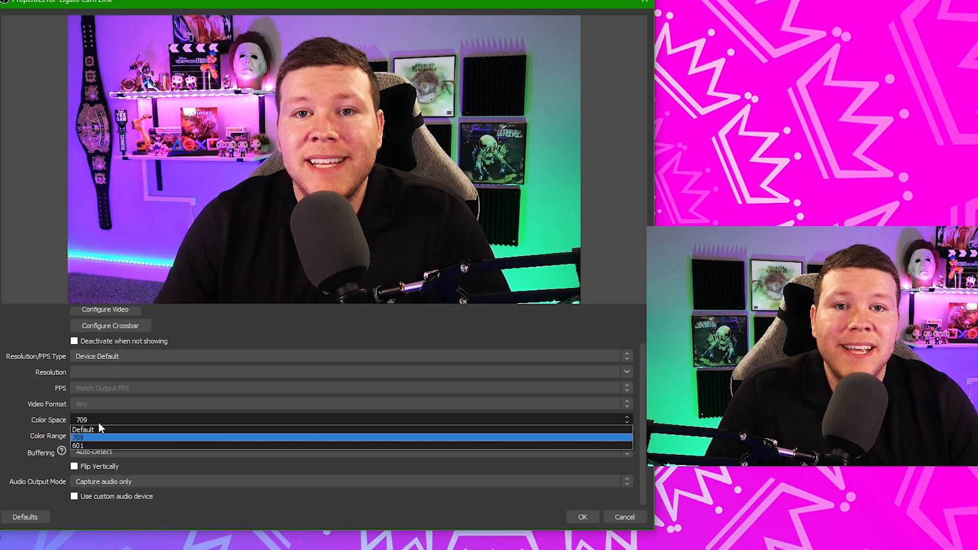
pyautogui.click(99, 421)
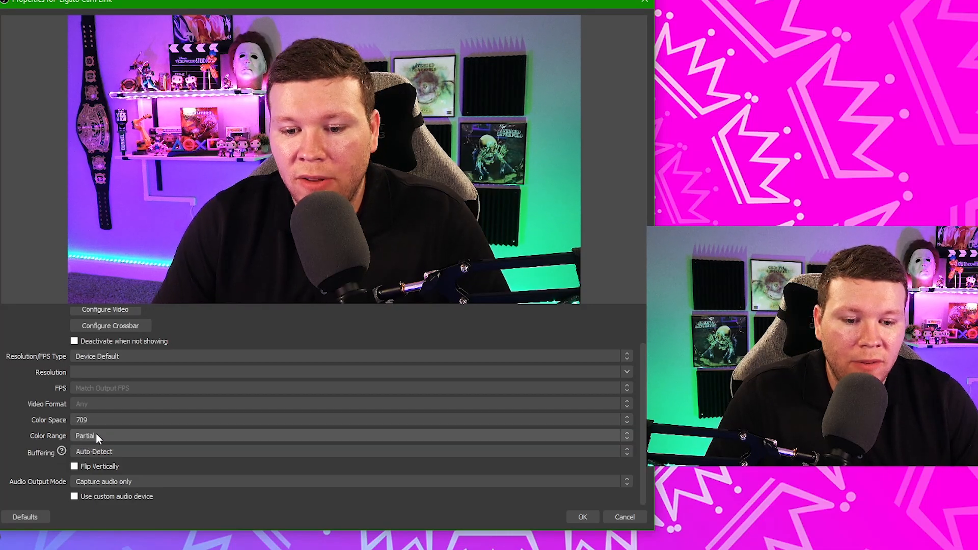
pyautogui.click(96, 433)
pyautogui.click(96, 434)
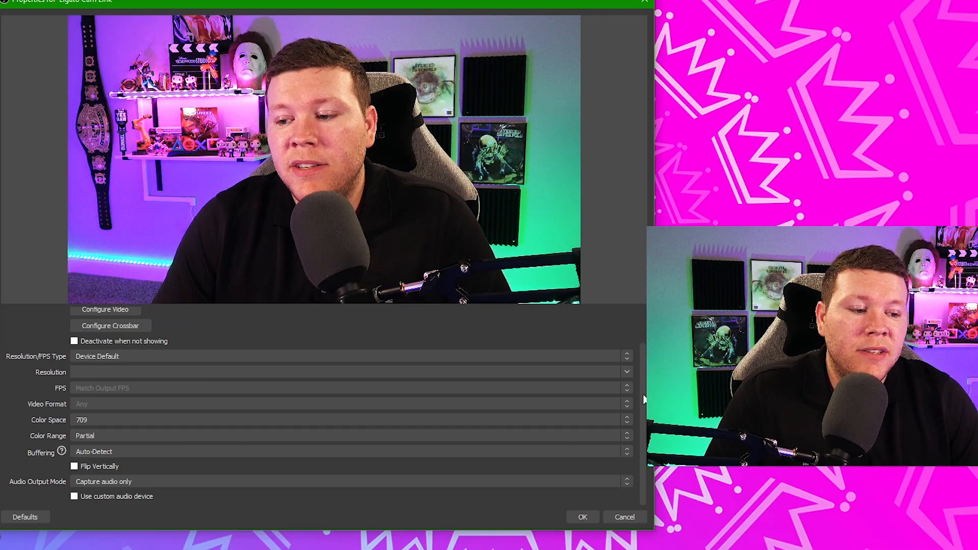
pyautogui.scroll(1, 645, 375)
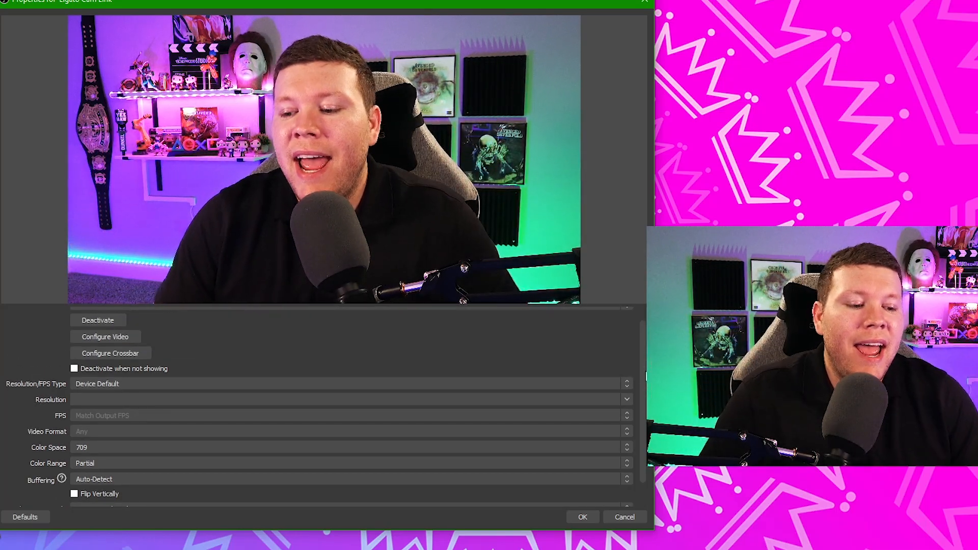
pyautogui.click(588, 517)
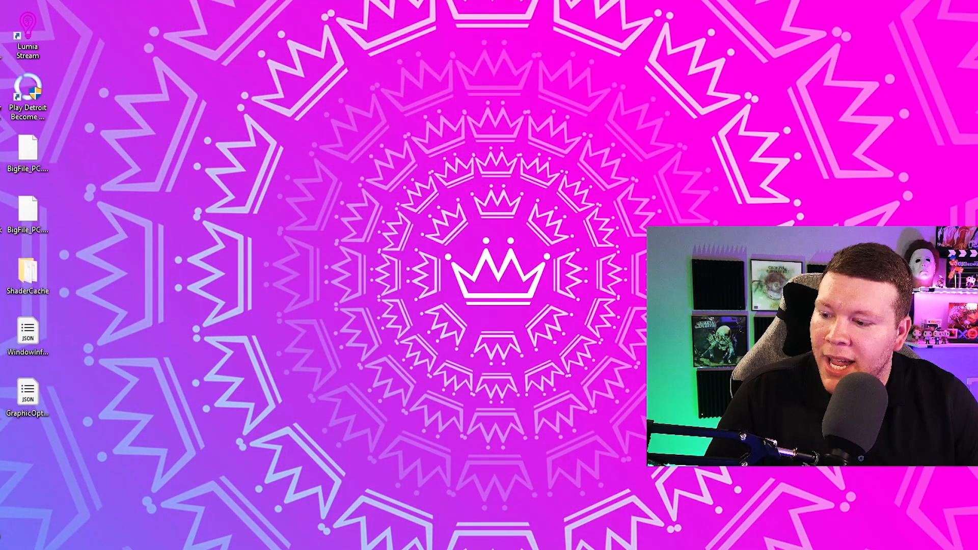
# Examine the YUV color range options of the 1 Minute Countdown media source, keeping Partial
pyautogui.moveTo(0, 173); pyautogui.dragTo(416, 0)
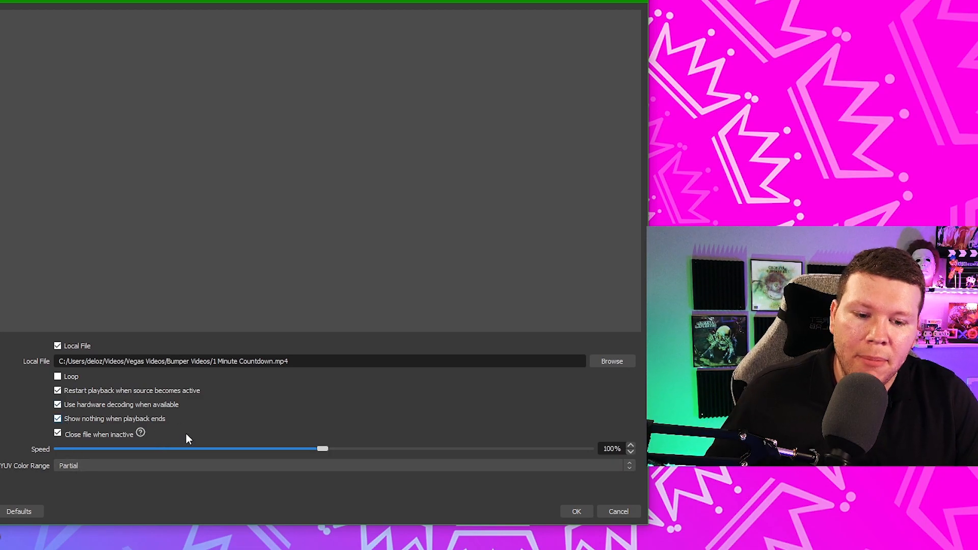
pyautogui.click(105, 468)
pyautogui.click(106, 467)
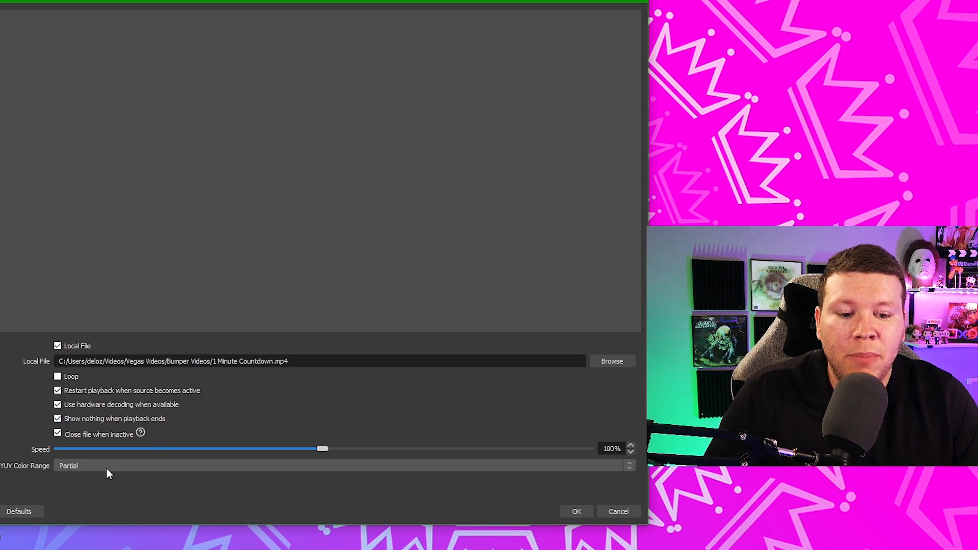
pyautogui.click(80, 466)
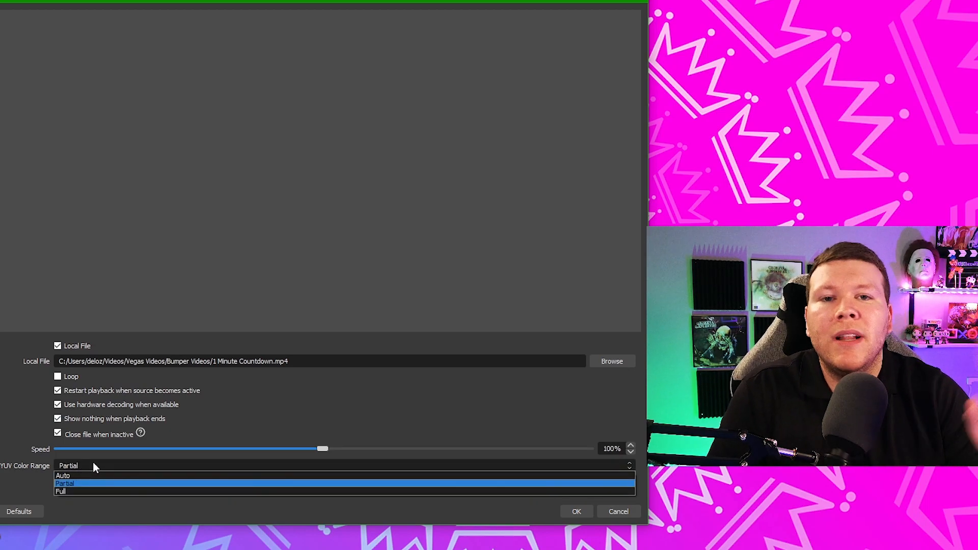
pyautogui.click(93, 461)
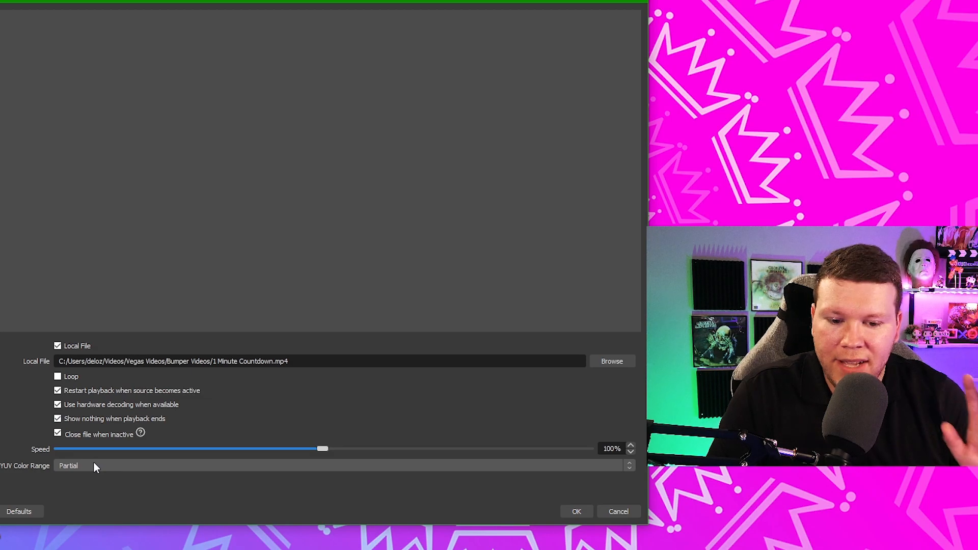